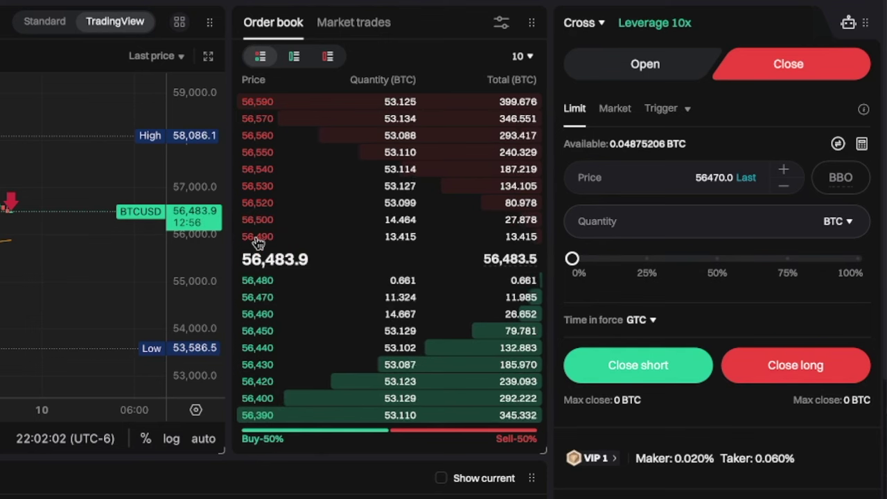
Step: Open a 0.120 BTC long limit order on BTCUSD at 56,490 with 10x leverage, using 25% size
left_click(258, 237)
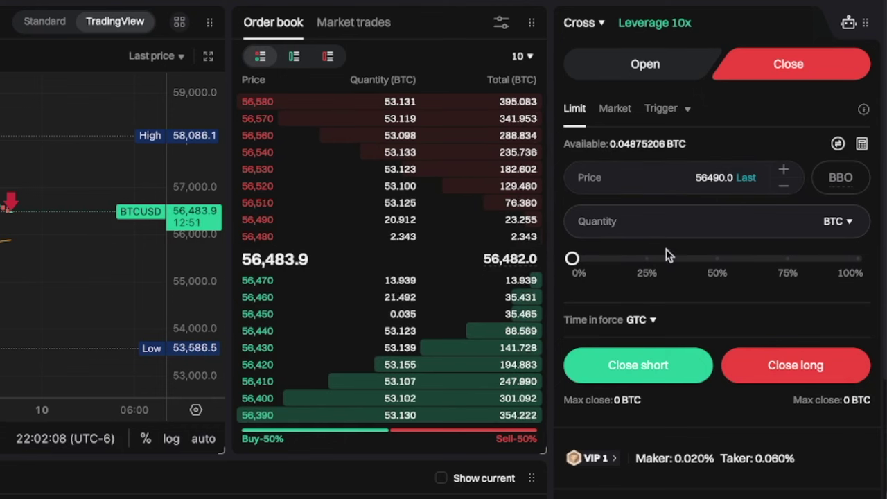
left_click_drag(574, 259, 646, 262)
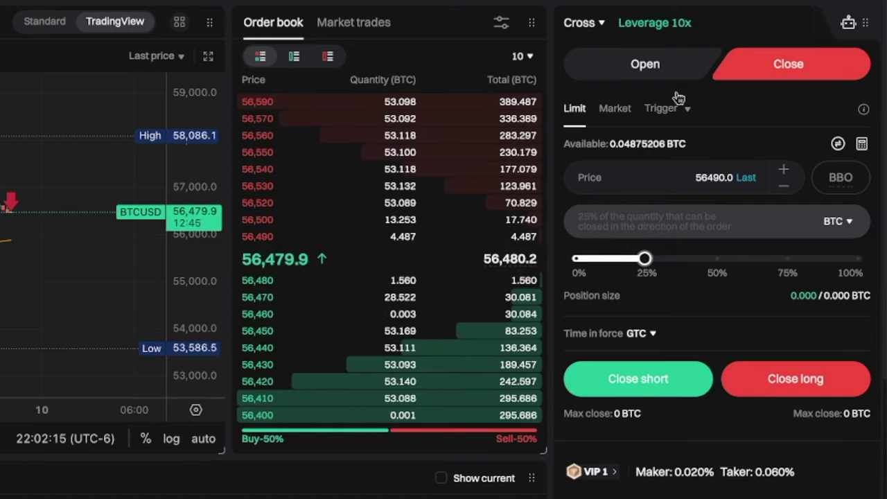
left_click(634, 66)
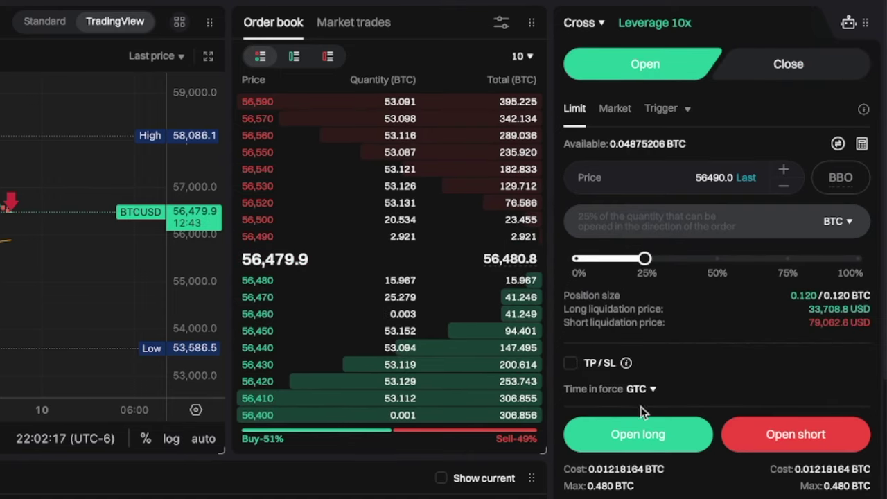
left_click(639, 436)
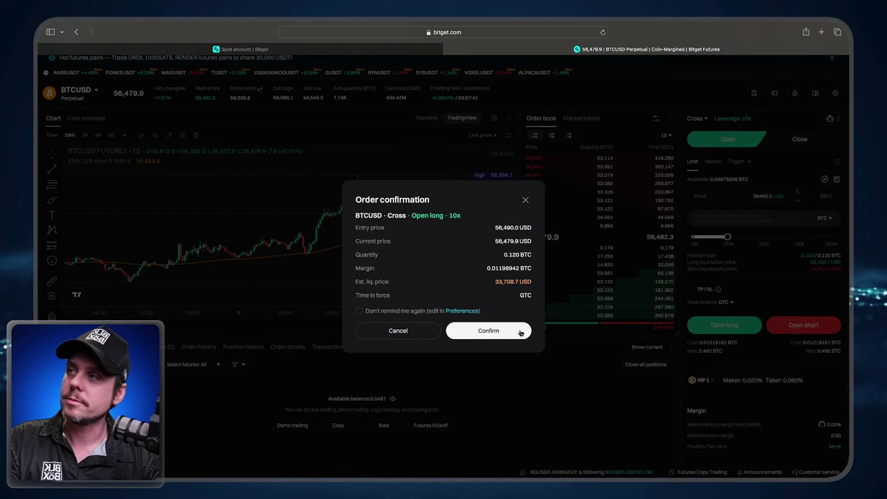
left_click(501, 334)
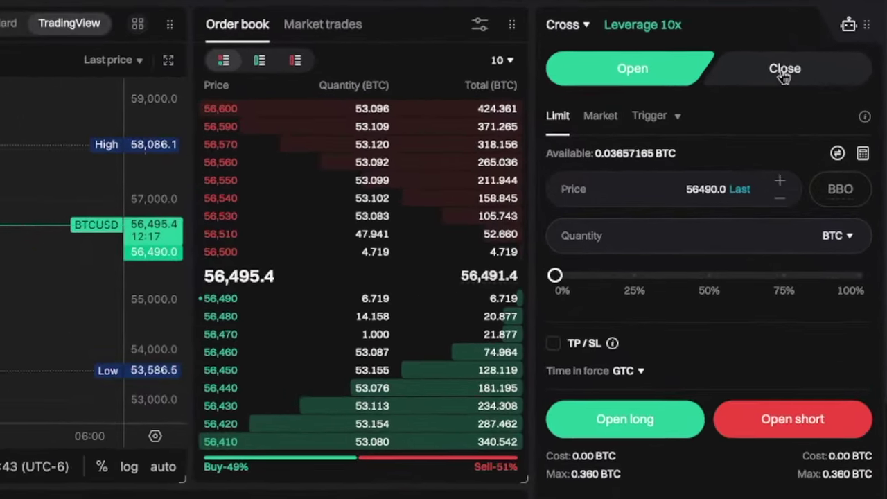
Step: Place a 25% close-long limit order for 0.025 BTC at a price of 57,000
left_click(800, 142)
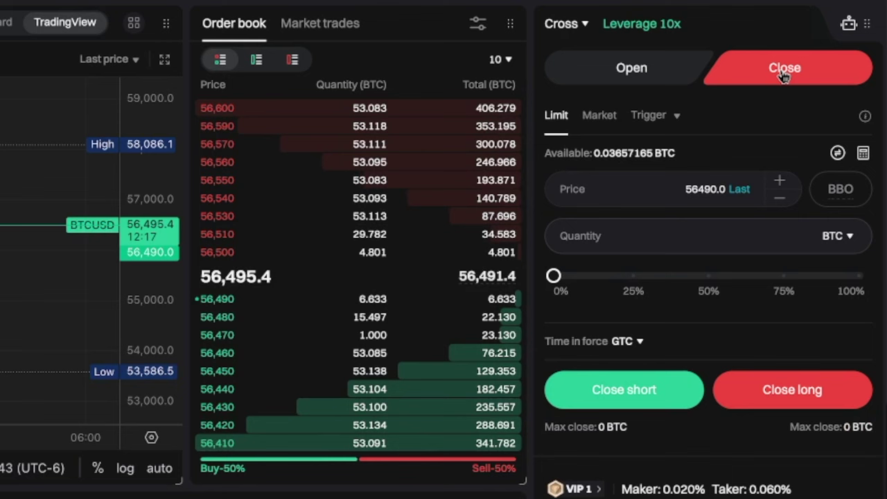
left_click(723, 187)
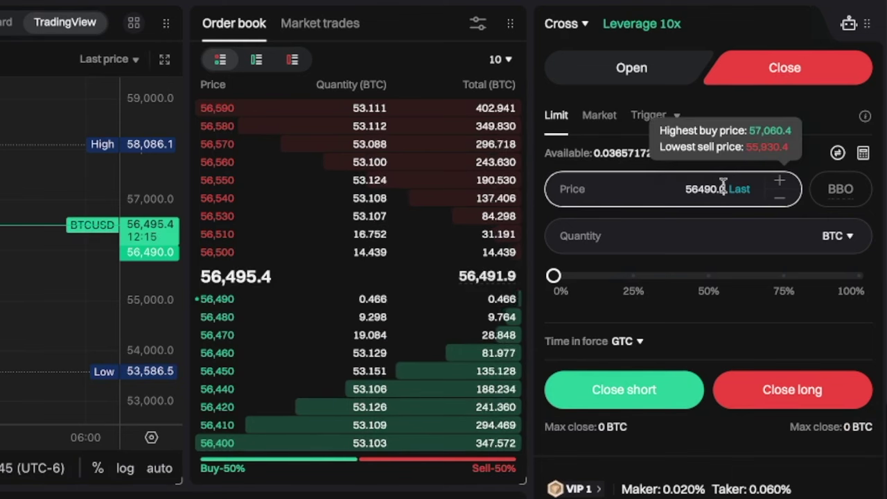
key("BackSpace")
key("BackSpace")
key("BackSpace")
key("BackSpace")
key("BackSpace")
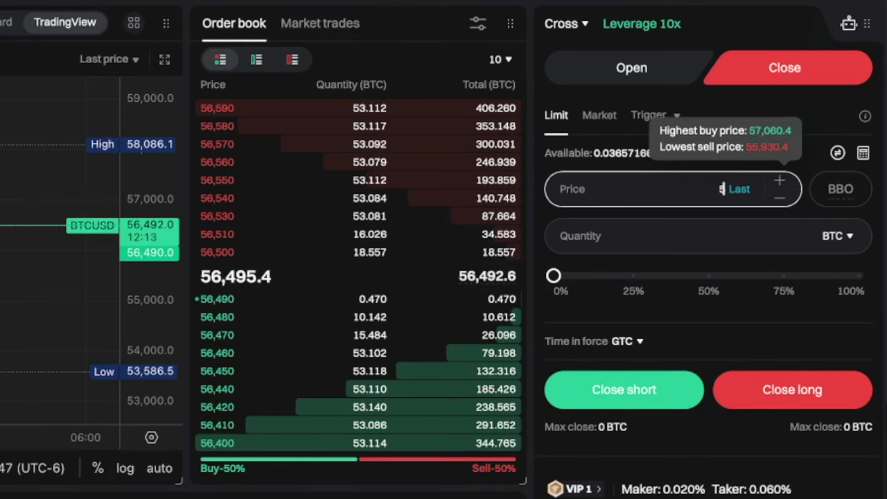
type("70")
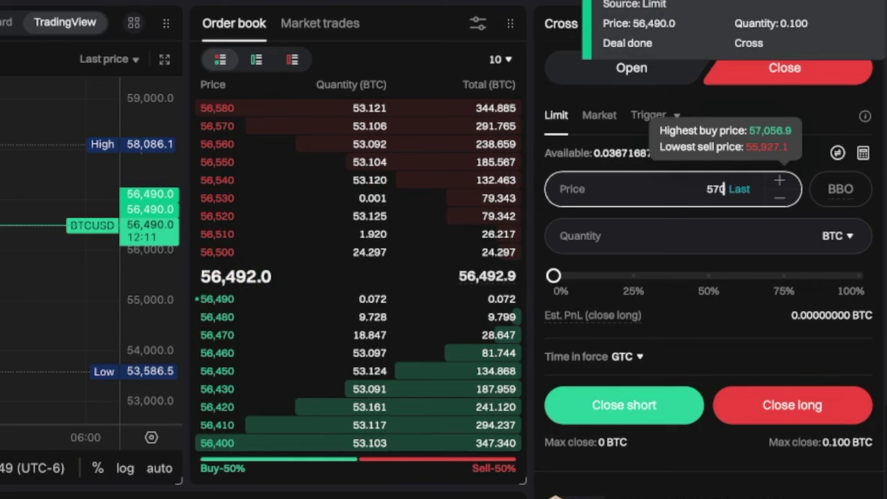
type("00")
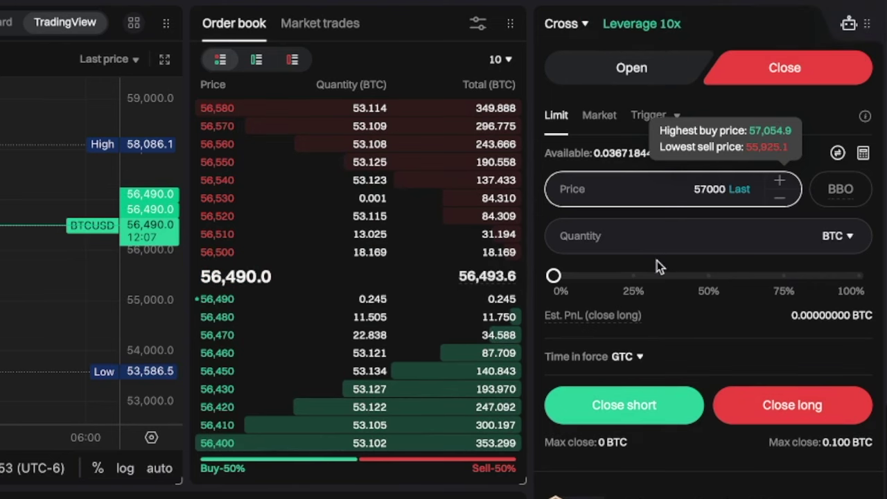
mouse_move(555, 277)
left_click_drag(556, 277, 633, 276)
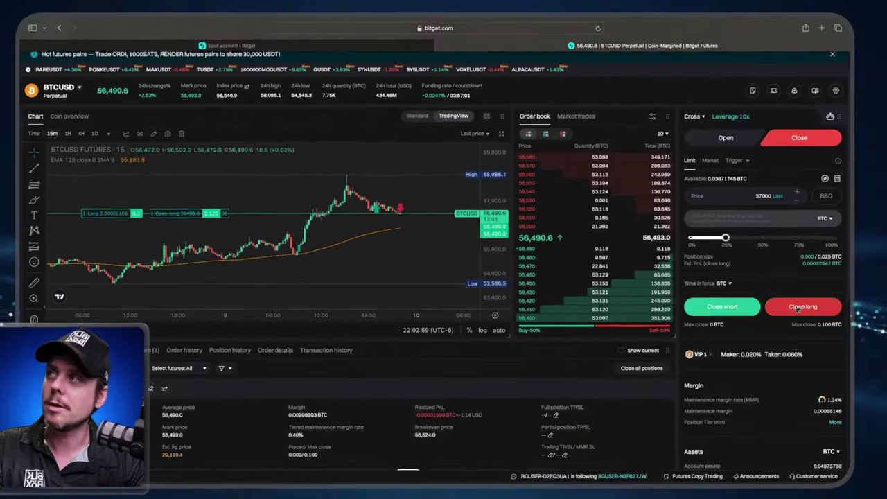
left_click(784, 404)
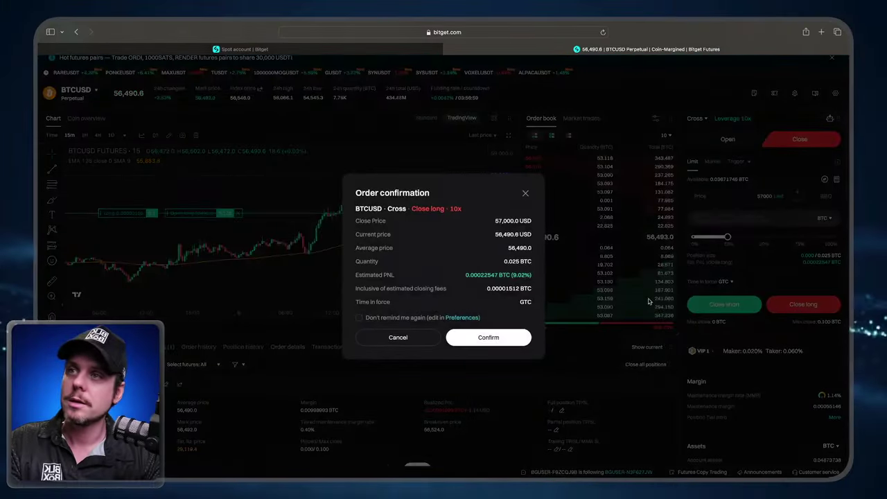
left_click(489, 337)
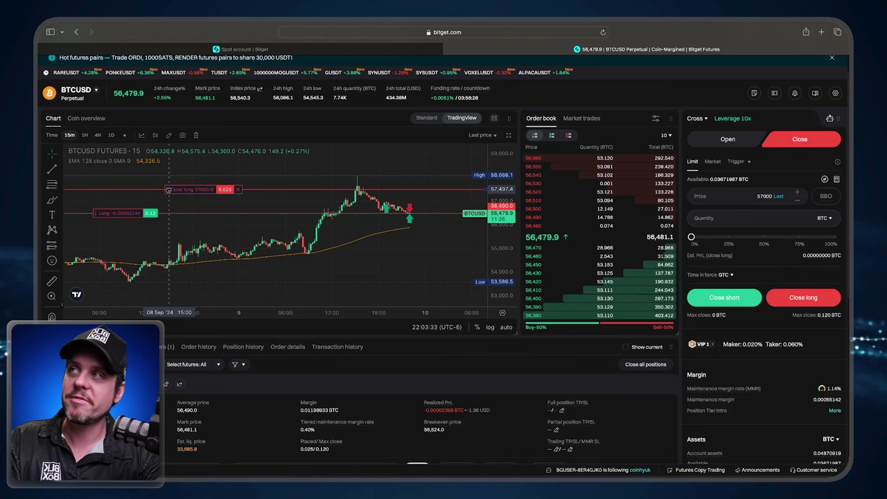
Step: Drag the 0.025 BTC close-long order line on the chart up to 57,515.3
left_click_drag(168, 192, 169, 189)
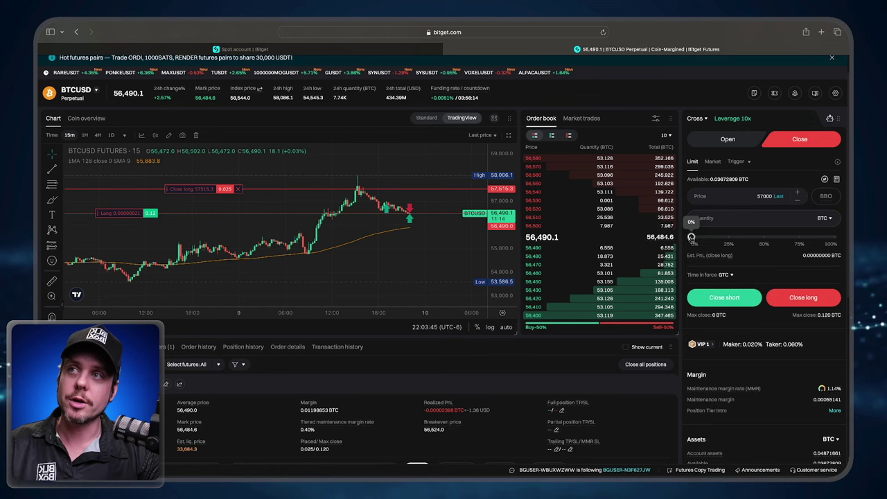
Step: Place another 25% close-long limit order, 0.030 BTC at 57,000
left_click_drag(691, 237, 718, 237)
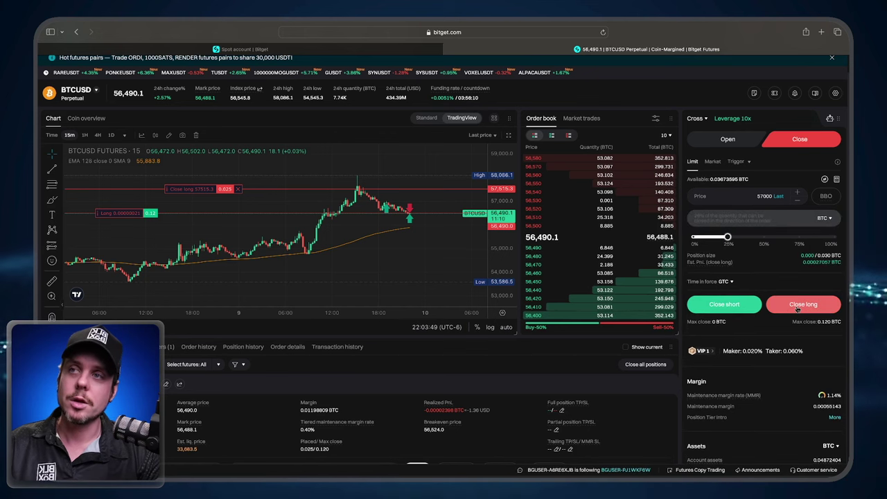
left_click(798, 305)
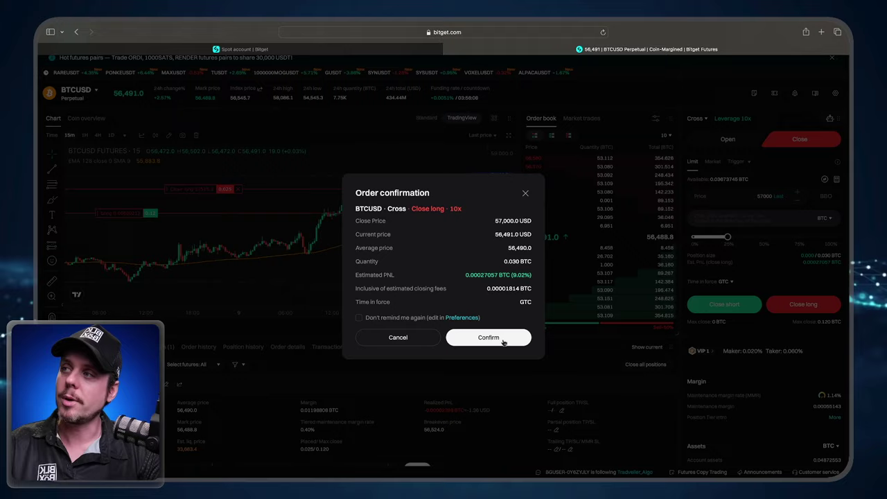
left_click(504, 340)
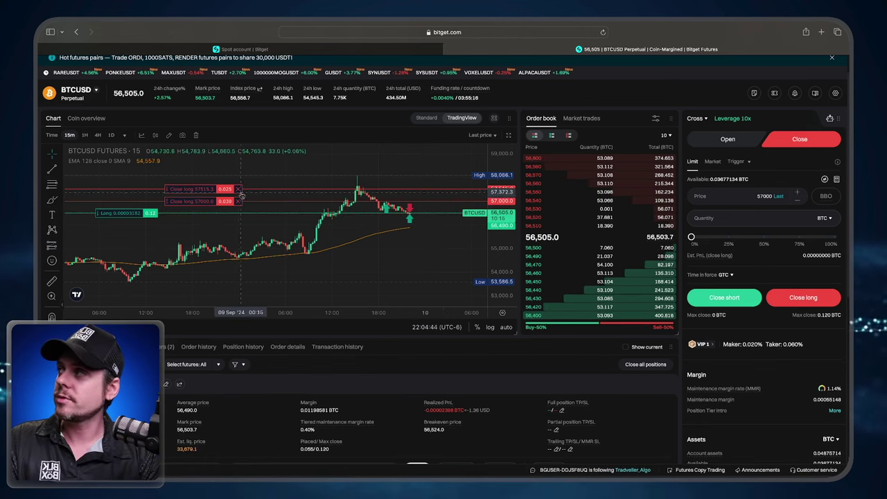
Step: Cancel the 57,515.3 and 57,000 close-long orders from their chart lines
left_click(238, 189)
left_click(239, 201)
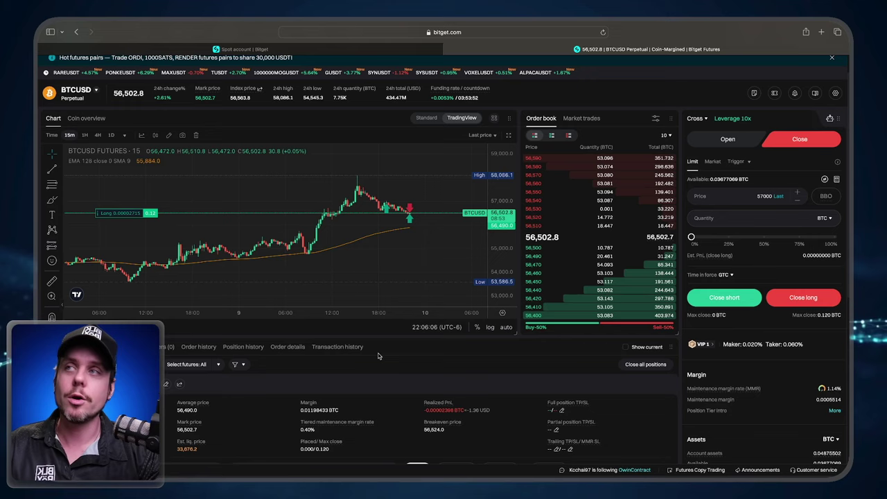
Step: Switch to Discord's bangbox-signals channel showing the BTCUSD.P sell signal closed at 57638.8
key("super+Tab")
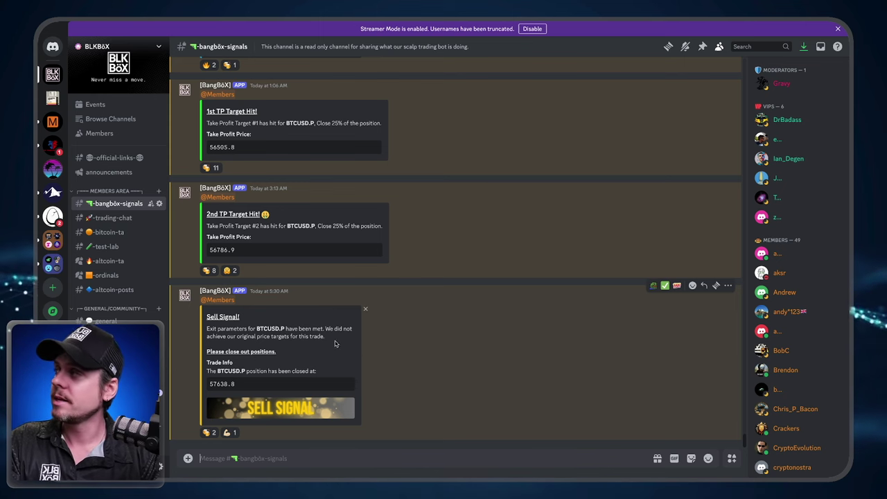
Step: Scroll through the BTCUSD.P buy signal (entry 56224.6) and TP messages, then return to Bitget
scroll(354, 280, "up", 1)
scroll(354, 280, "up", 3)
scroll(354, 280, "down", 1)
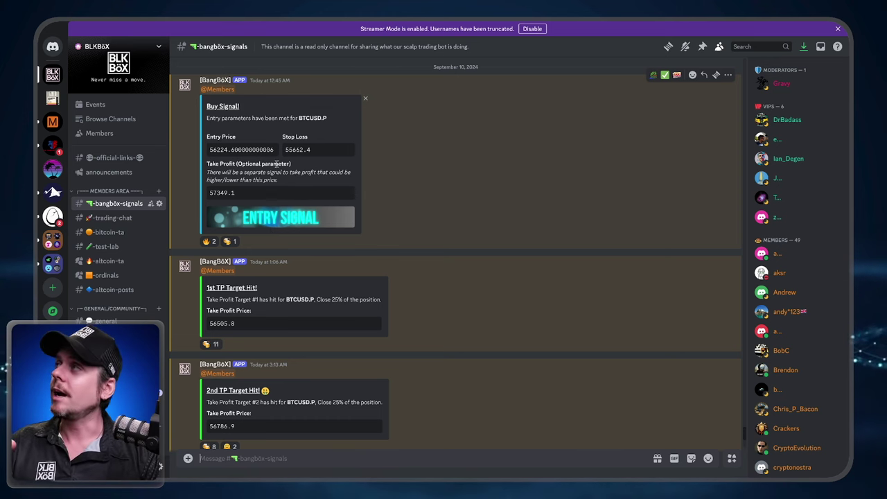
scroll(193, 276, "down", 1)
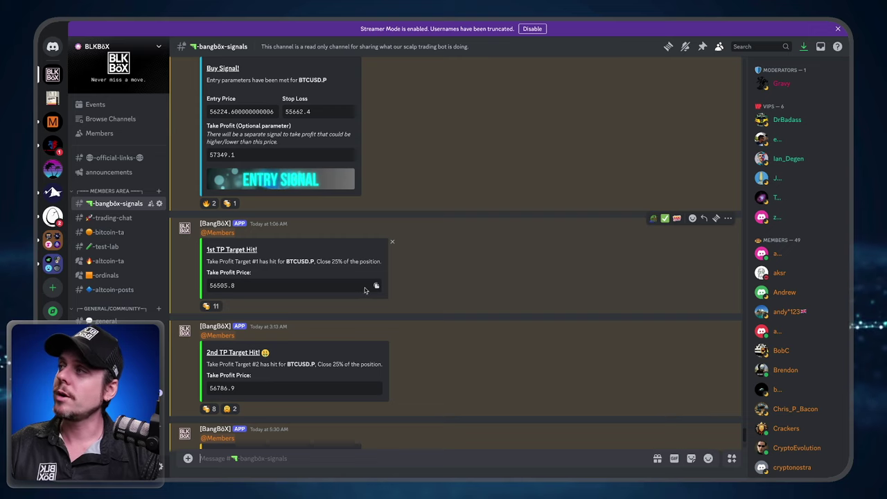
key("ctrl+Left")
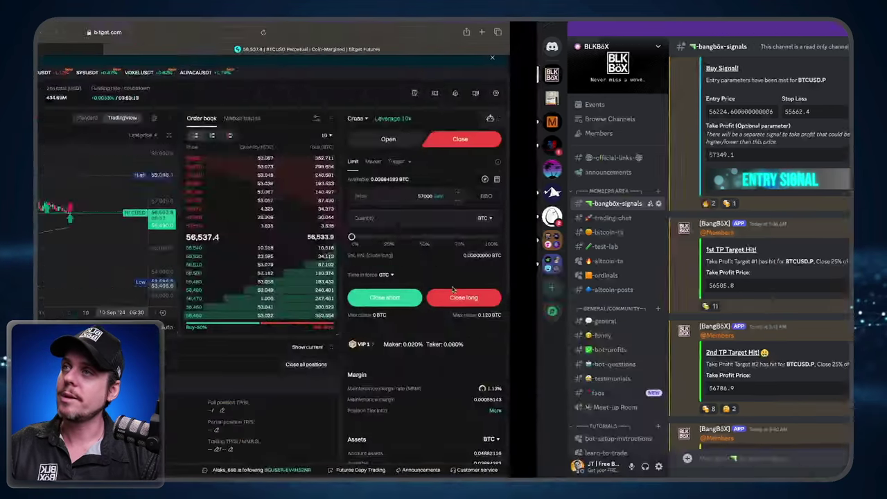
Step: Place a 25% close-long limit order for 0.030 BTC at 57,505.8
left_click(759, 196)
double_click(762, 196)
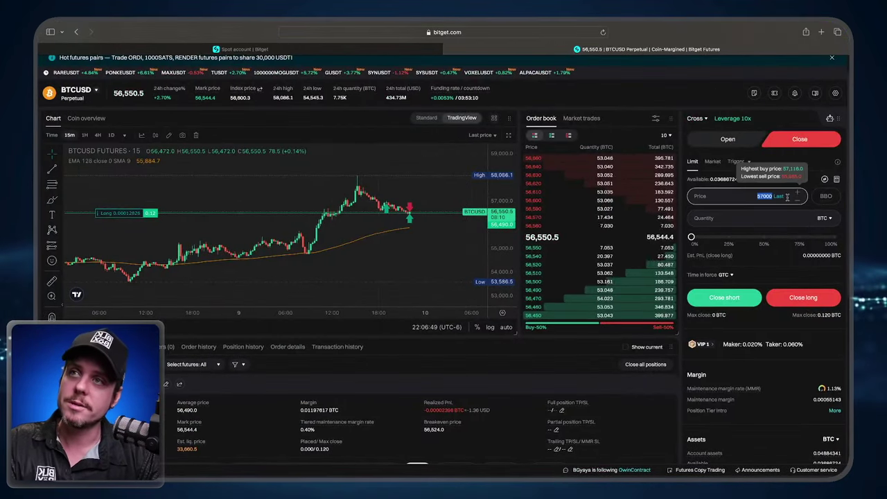
type("56505.")
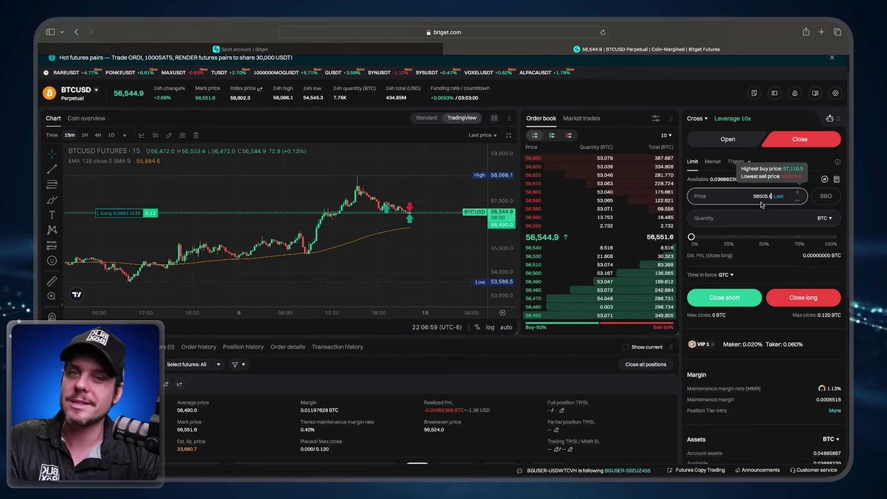
type("8")
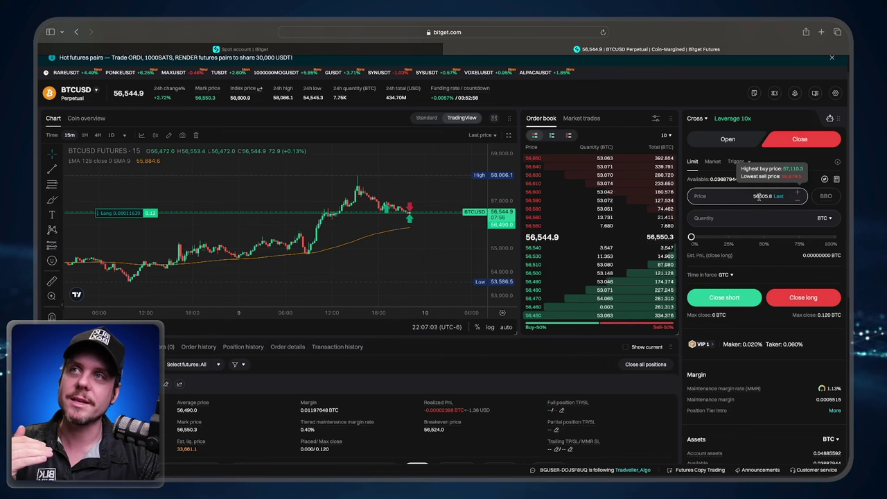
type("7")
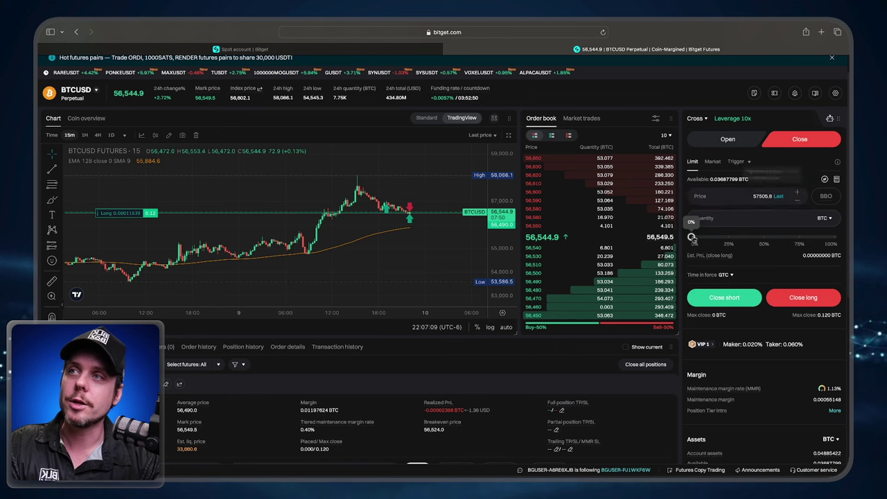
left_click_drag(691, 238, 730, 237)
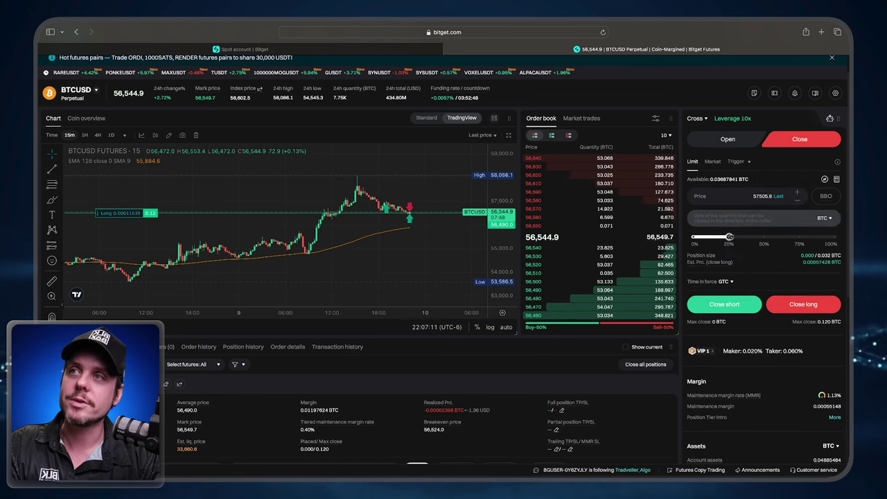
mouse_move(729, 237)
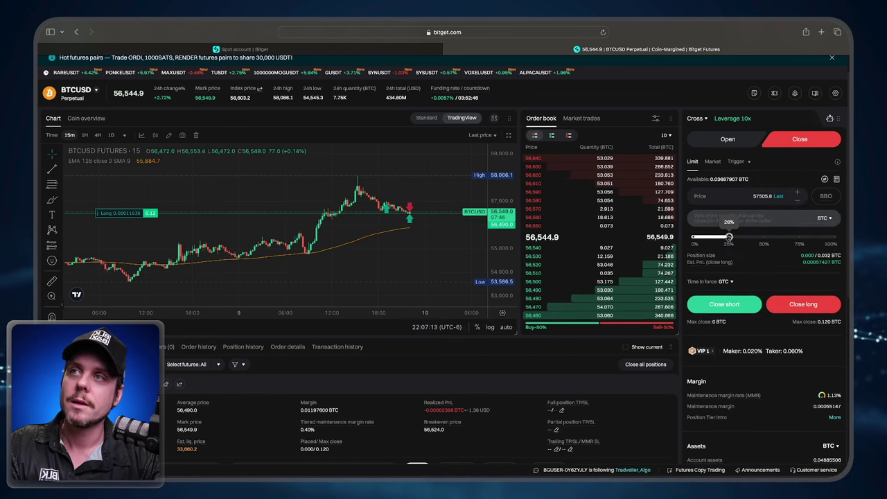
left_click_drag(730, 237, 728, 238)
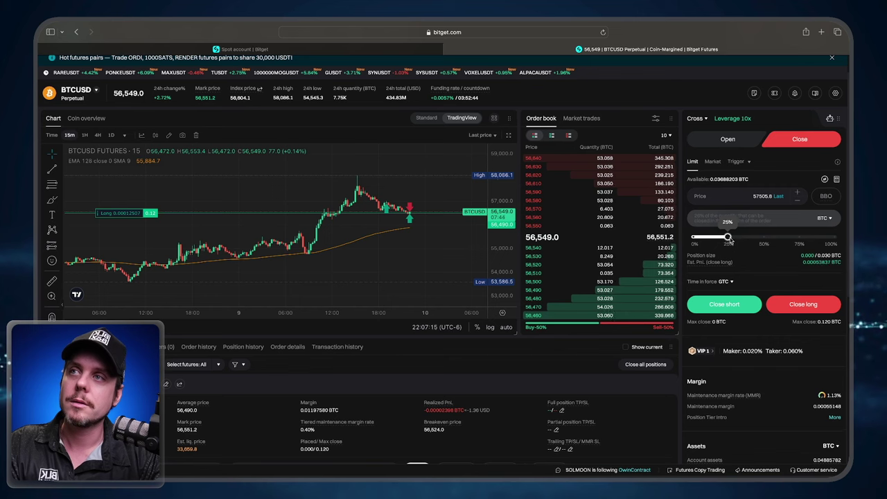
left_click(802, 305)
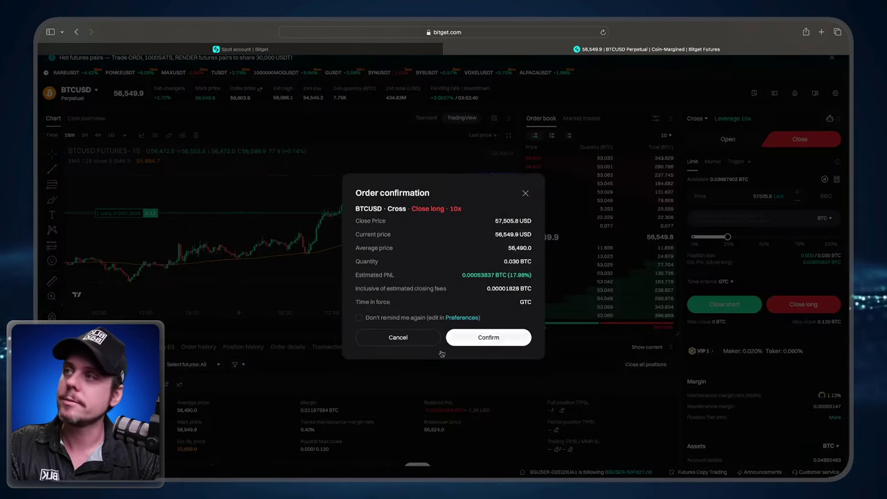
left_click(488, 338)
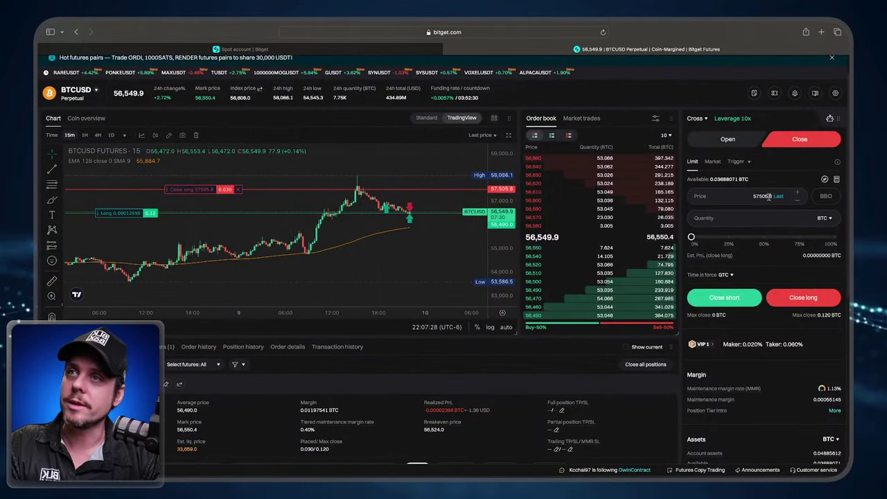
Step: Place a second 25% close-long limit order, 0.030 BTC at 57,786.9
double_click(752, 197)
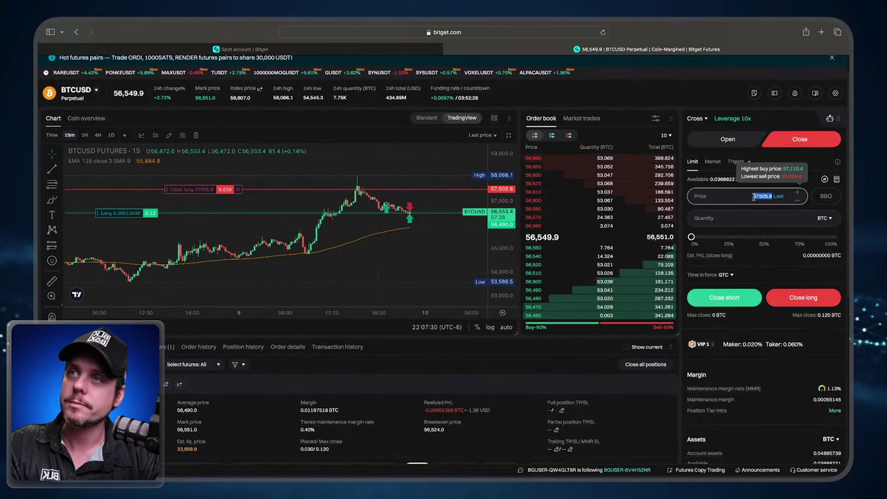
type("57768.9")
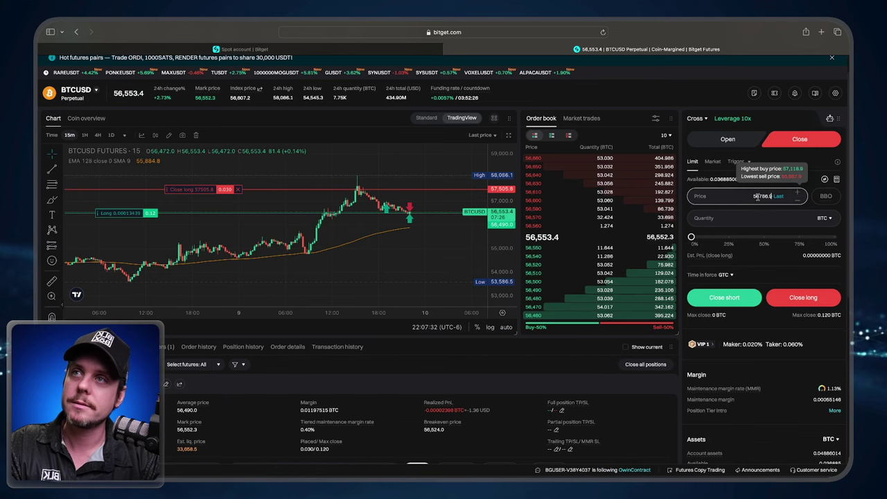
left_click(731, 237)
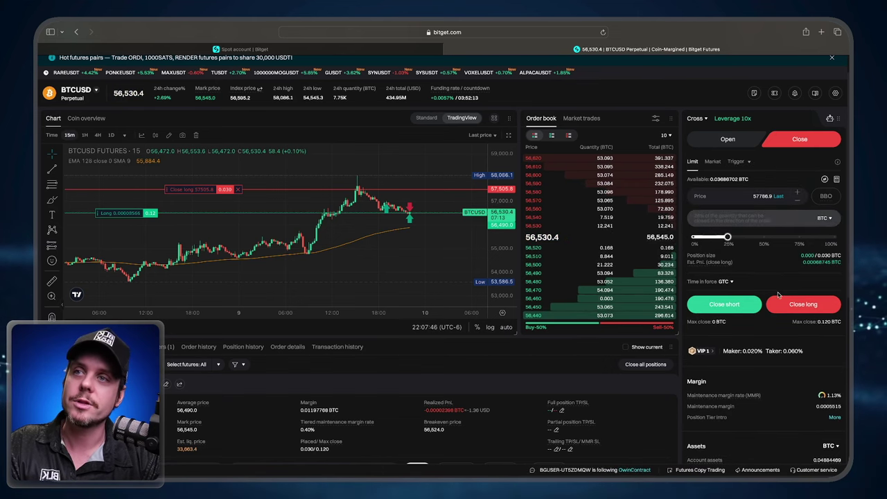
left_click(797, 305)
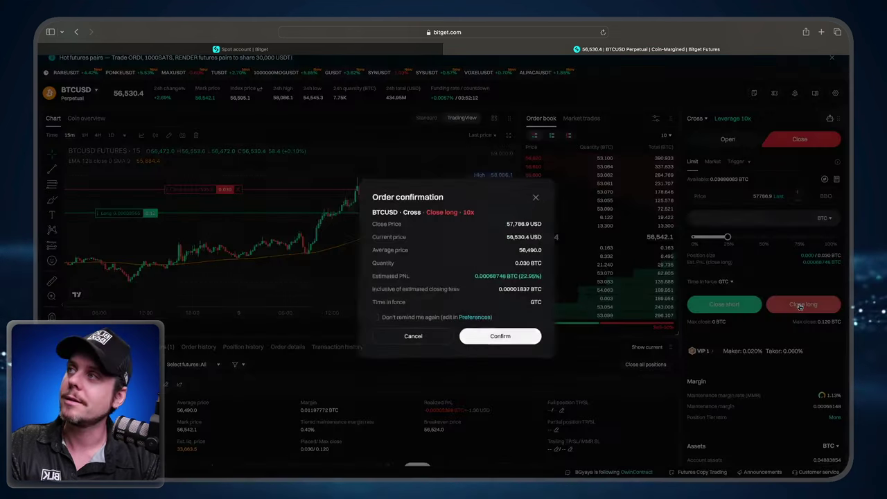
left_click(480, 339)
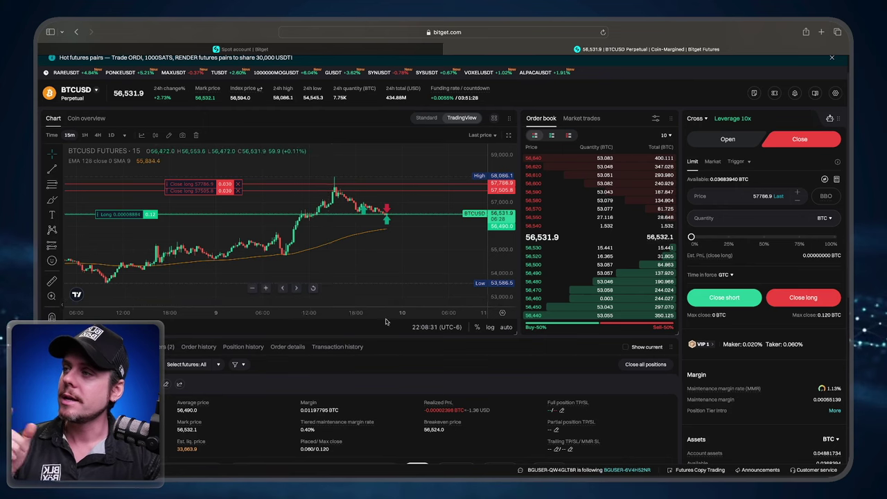
Step: Draw a rising freehand brush stroke to the right of the latest BTCUSD candles
left_click(54, 201)
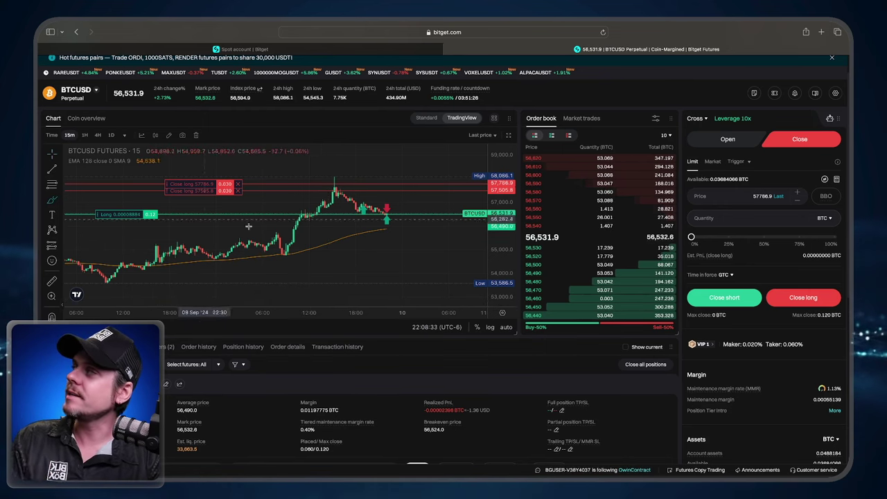
left_click_drag(387, 210, 431, 165)
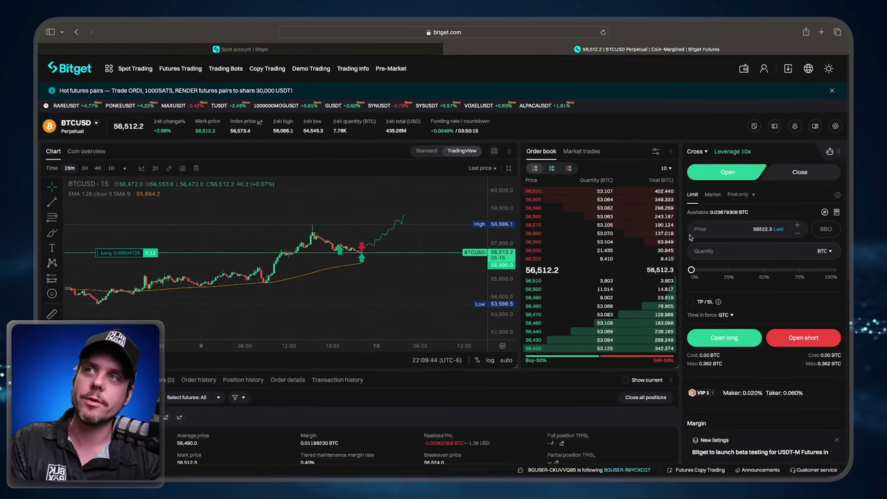
Step: Switch the Close panel to a Trigger order and copy the 2nd TP price from Discord
left_click(796, 175)
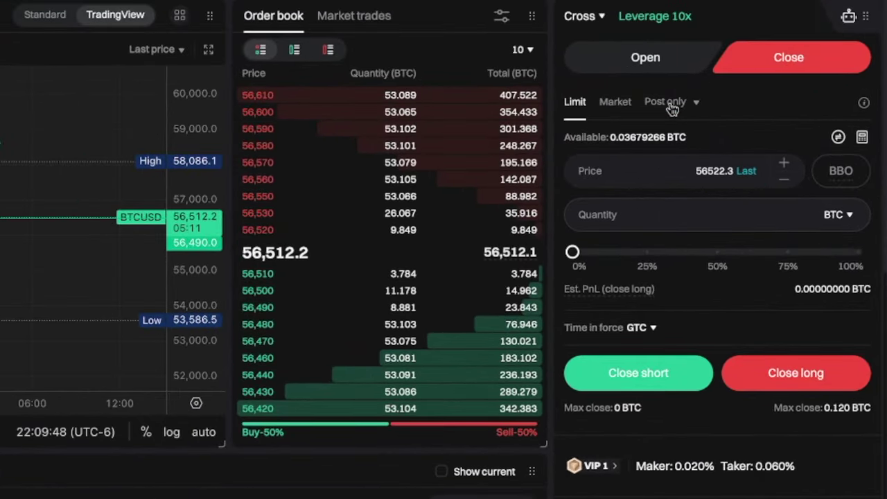
left_click(699, 103)
left_click(648, 129)
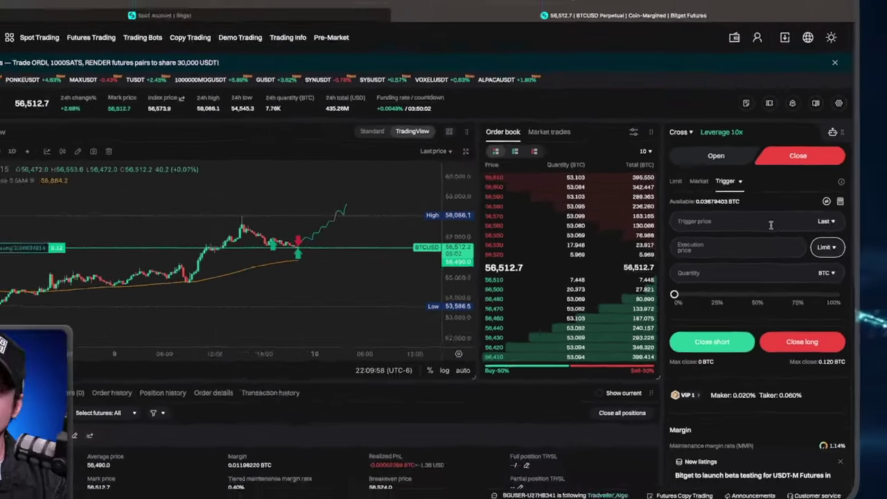
left_click(771, 225)
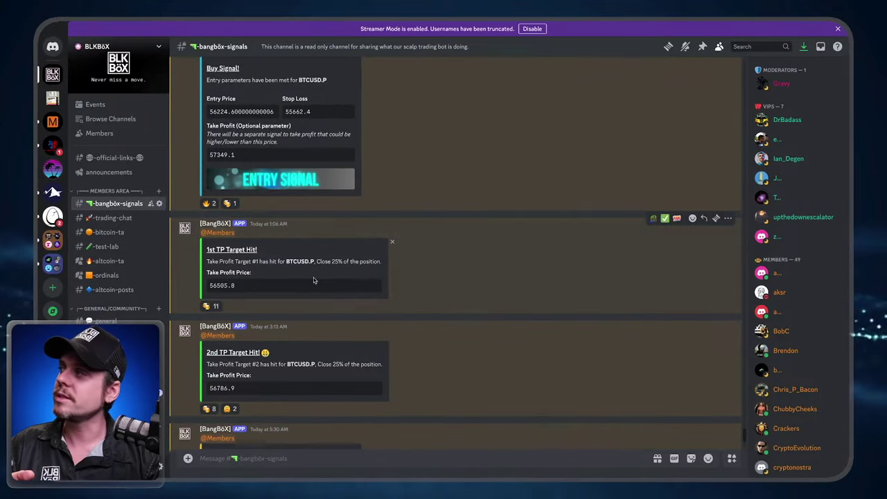
double_click(229, 387)
key("ctrl+c")
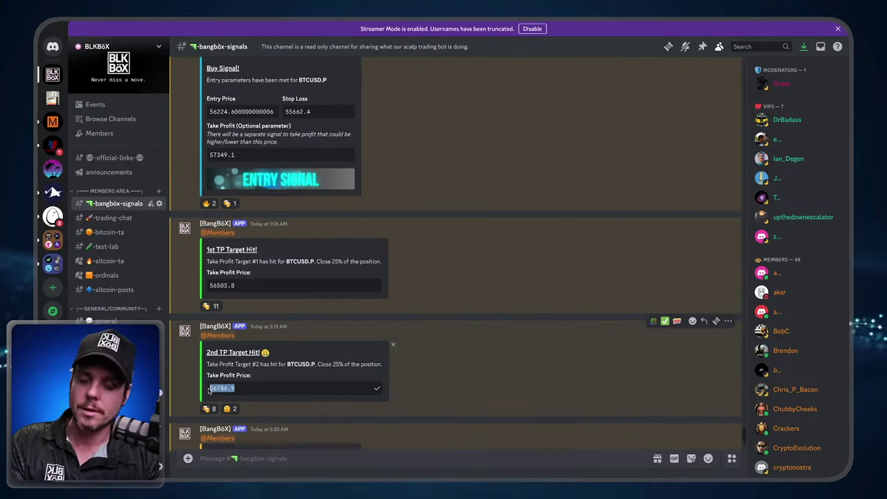
Step: Enter 56786.9 as the trigger price, set quantity to about 25% (0.030 BTC), and confirm the close long
key("ctrl+Left")
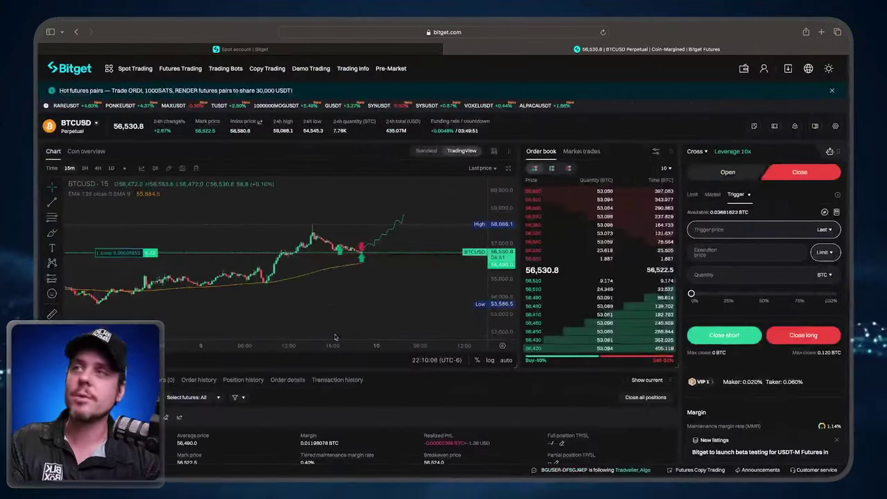
key("ctrl+v")
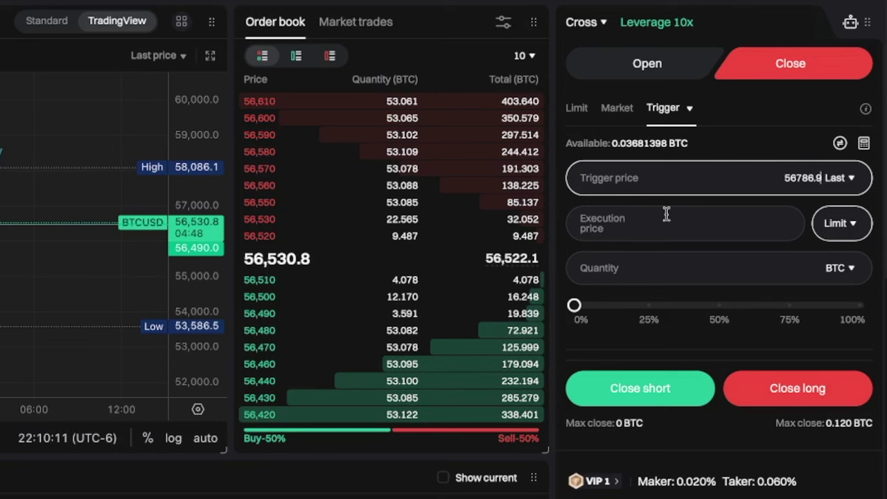
left_click(714, 233)
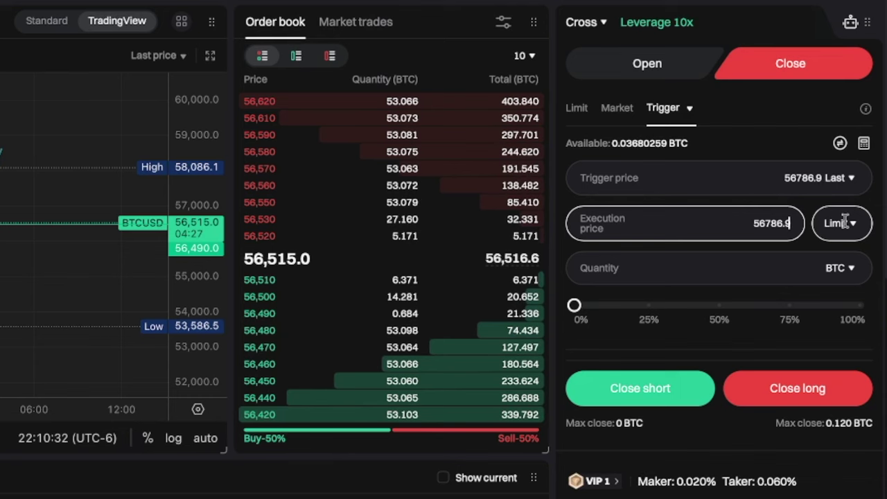
left_click_drag(575, 306, 646, 310)
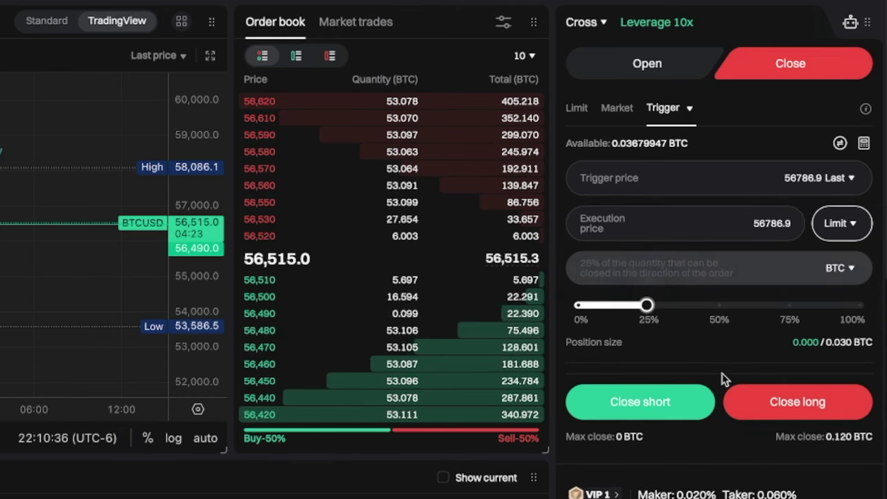
left_click(798, 405)
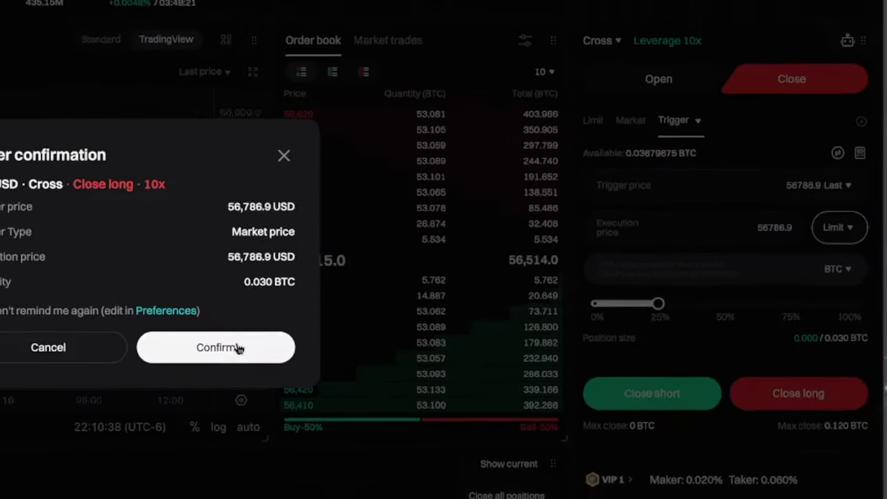
left_click(194, 350)
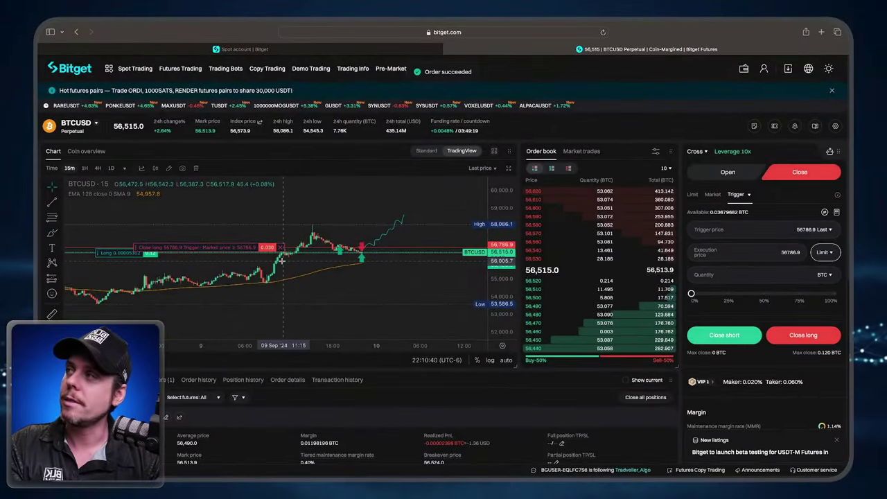